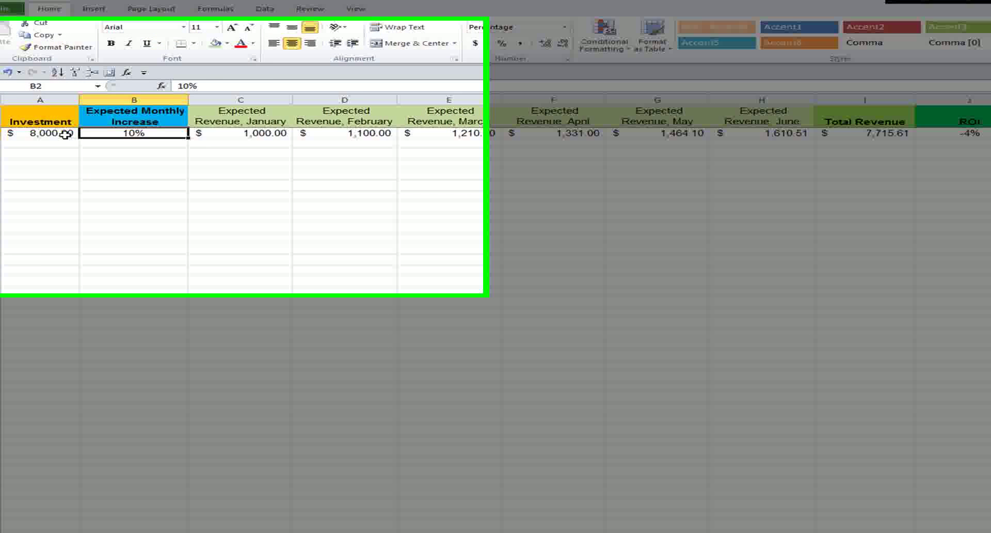
# Review the investment in A2, January revenue in C2 and the monthly revenue formulas through H2.
pyautogui.click(47, 132)
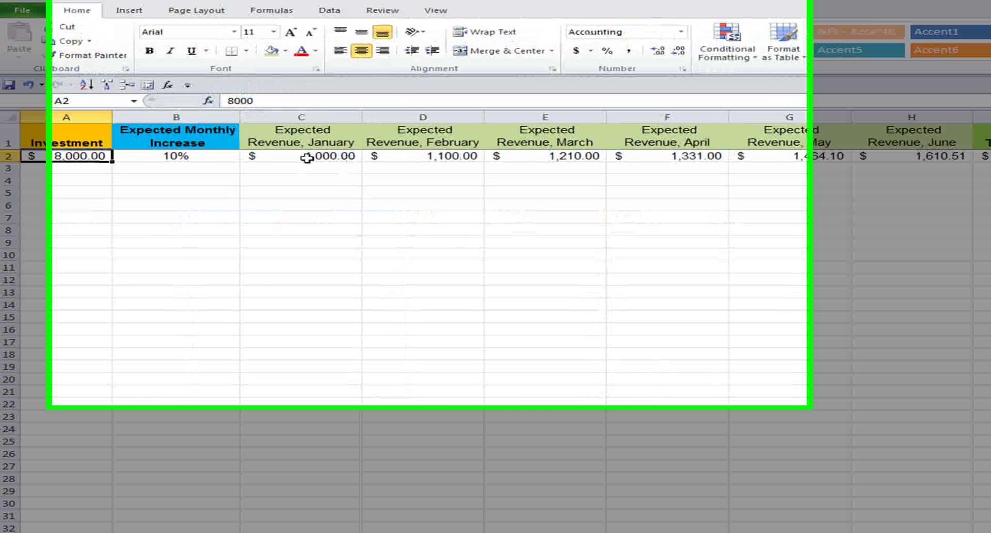
pyautogui.click(307, 158)
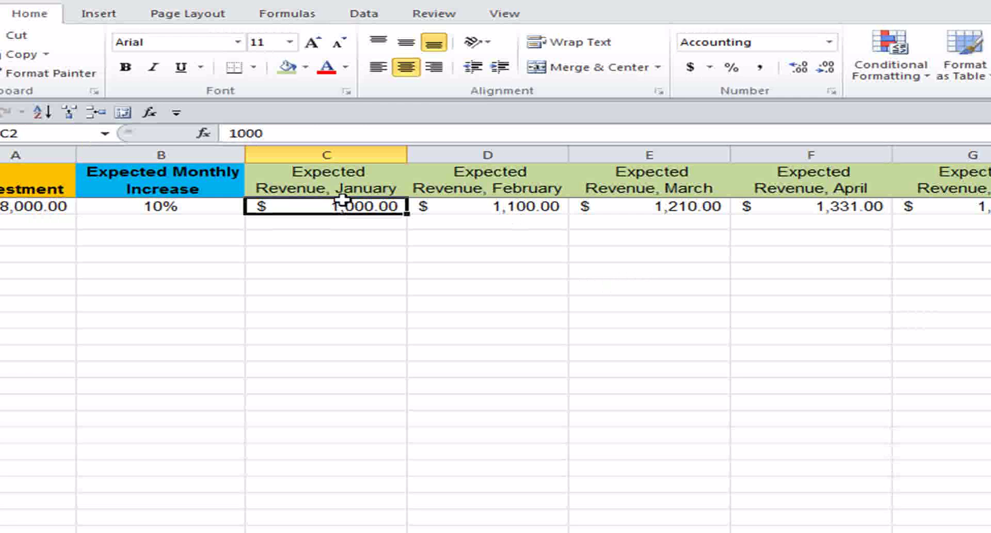
pyautogui.click(176, 180)
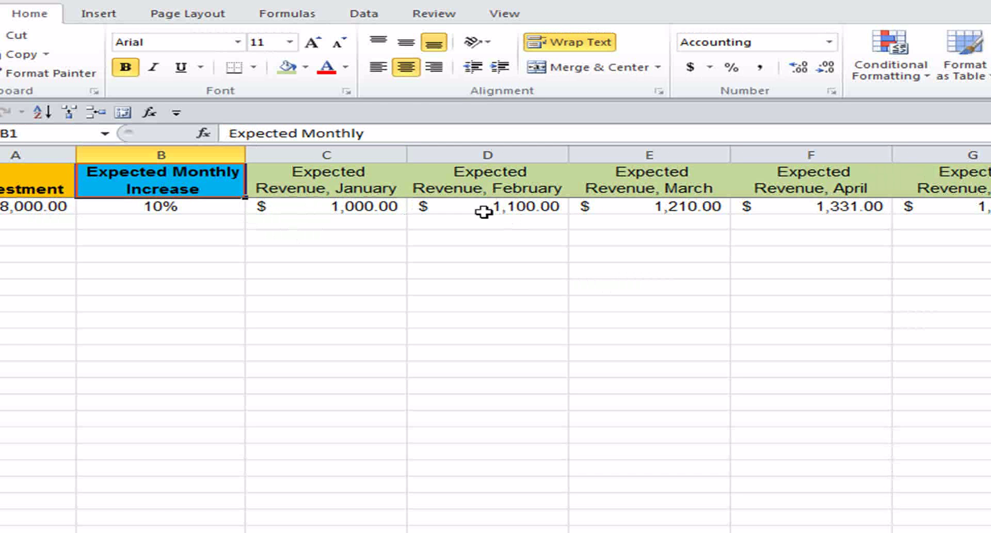
pyautogui.click(499, 208)
pyautogui.click(650, 206)
pyautogui.click(853, 207)
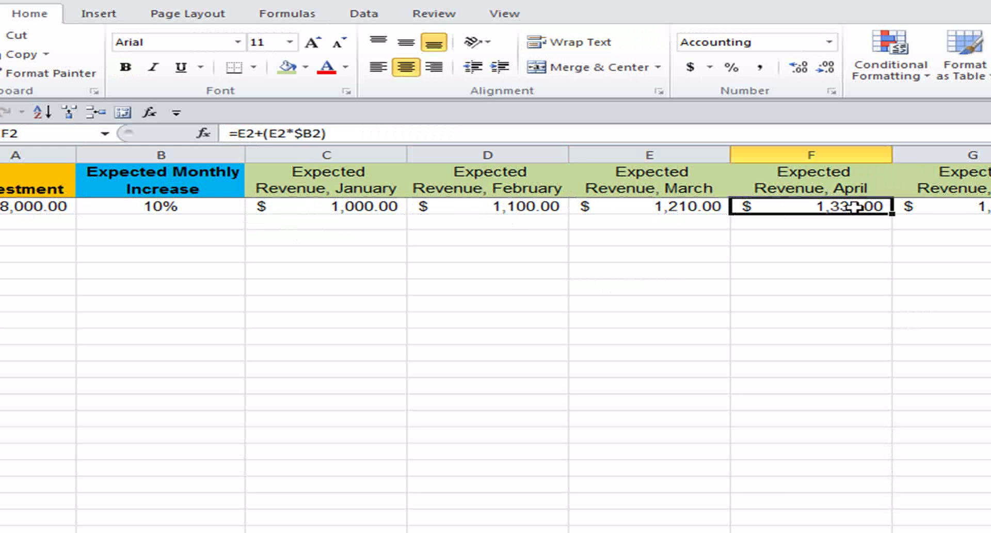
pyautogui.click(363, 205)
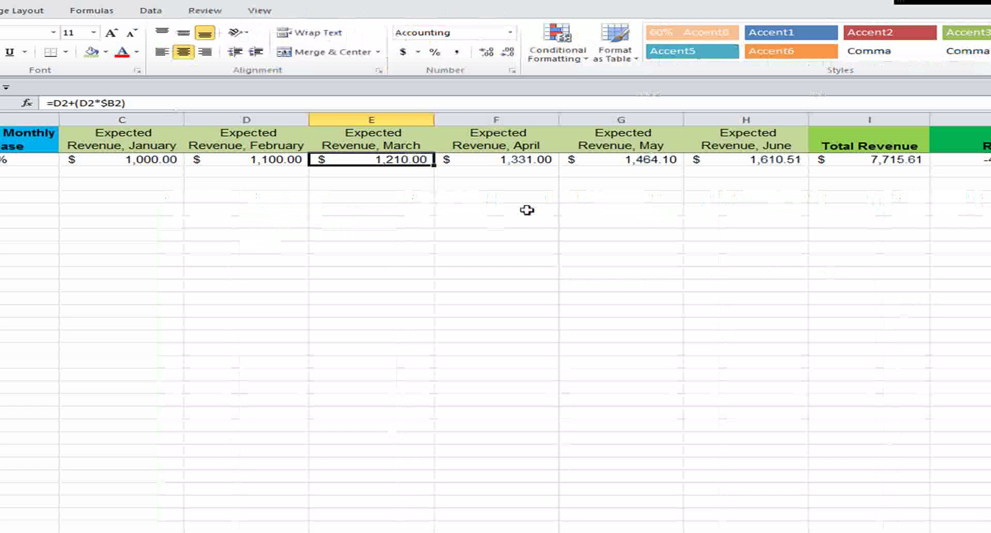
pyautogui.press('Right')
pyautogui.press('Right')
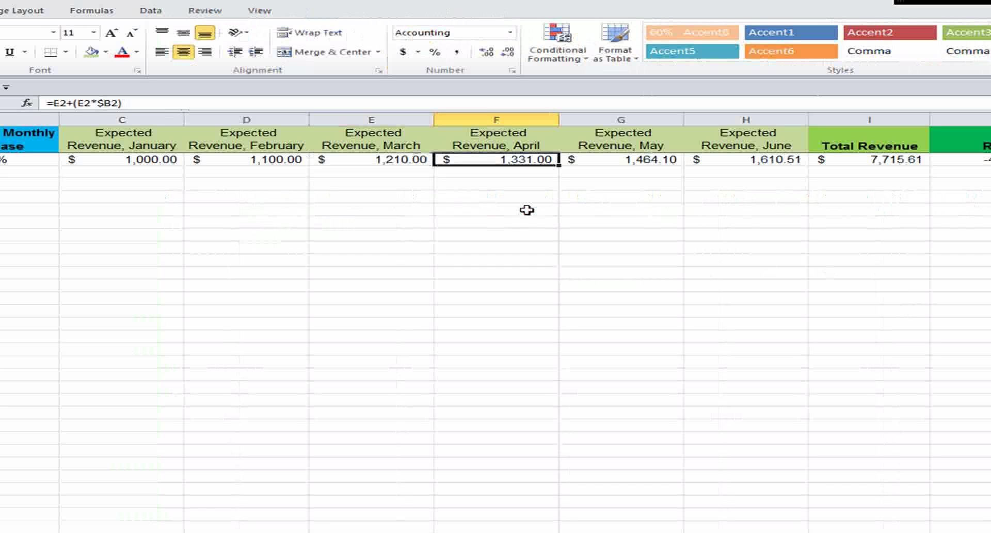
pyautogui.press('Right')
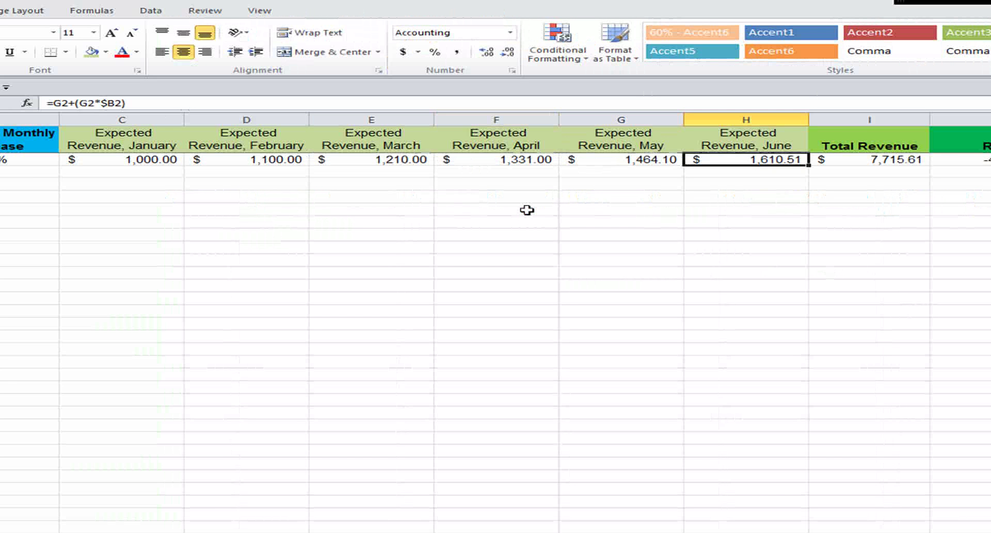
pyautogui.press('Left')
pyautogui.press('Left')
pyautogui.press('Left')
pyautogui.press('Left')
pyautogui.press('Right')
pyautogui.press('Right')
pyautogui.press('Right')
pyautogui.press('Right')
# Check the Total Revenue SUM in I2 over C2:H2 and the -4% ROI in J2.
pyautogui.click(867, 163)
pyautogui.click(757, 158)
pyautogui.moveTo(757, 158); pyautogui.dragTo(146, 162)
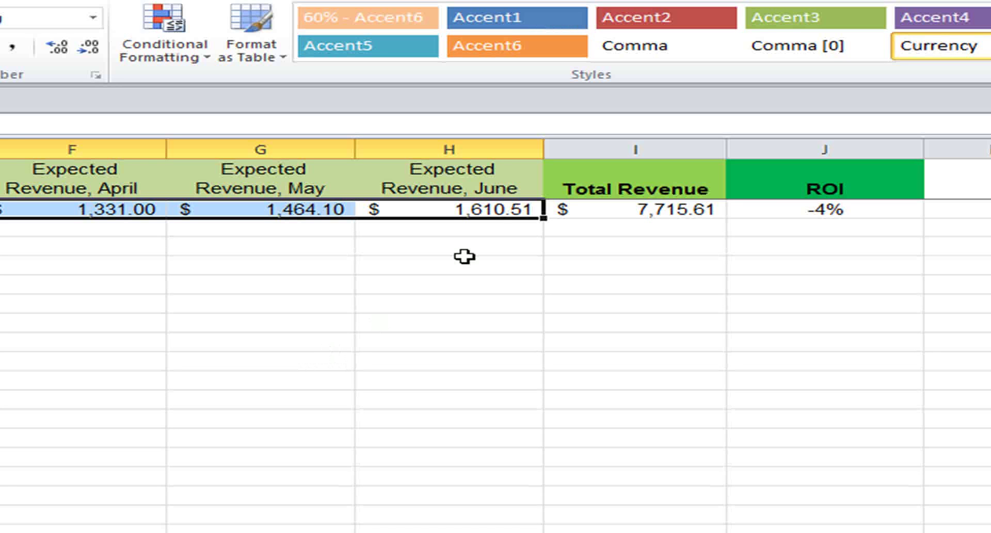
pyautogui.click(623, 206)
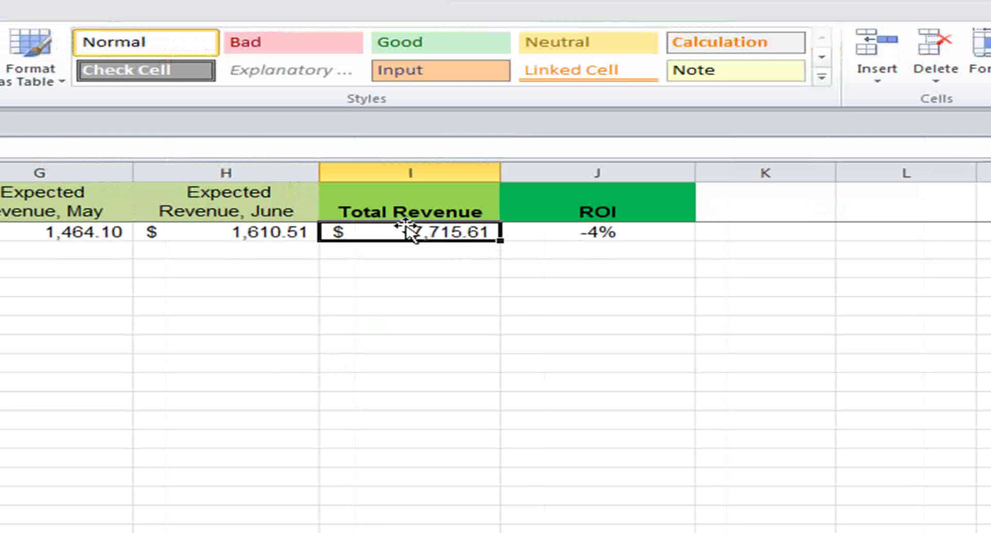
pyautogui.click(574, 234)
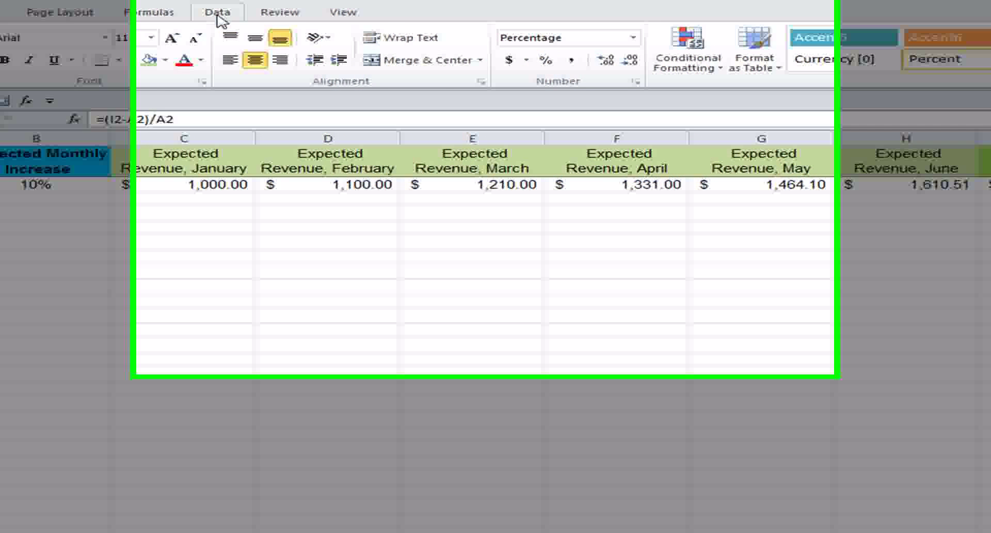
# Open Goal Seek from Data > What-If Analysis for the ROI cell J2.
pyautogui.click(220, 21)
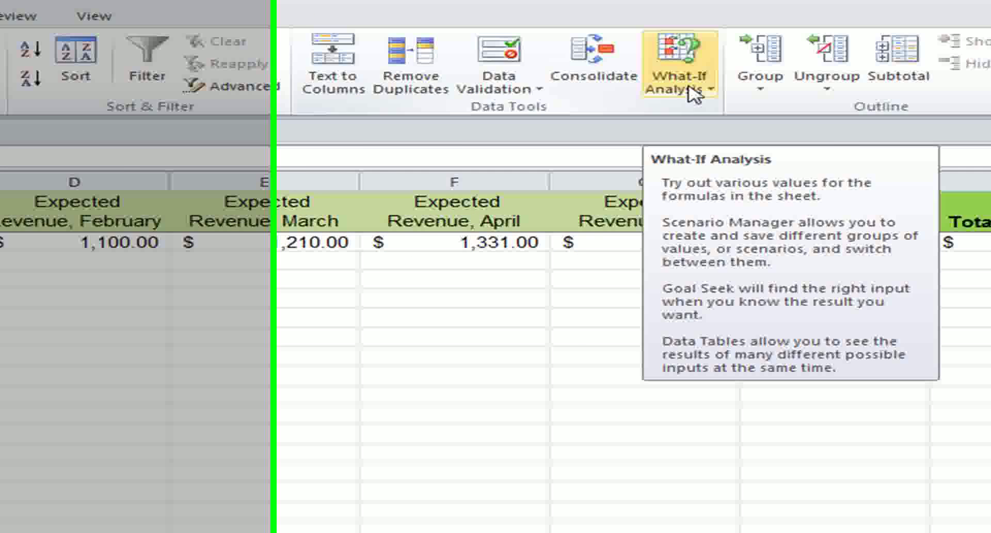
pyautogui.click(693, 93)
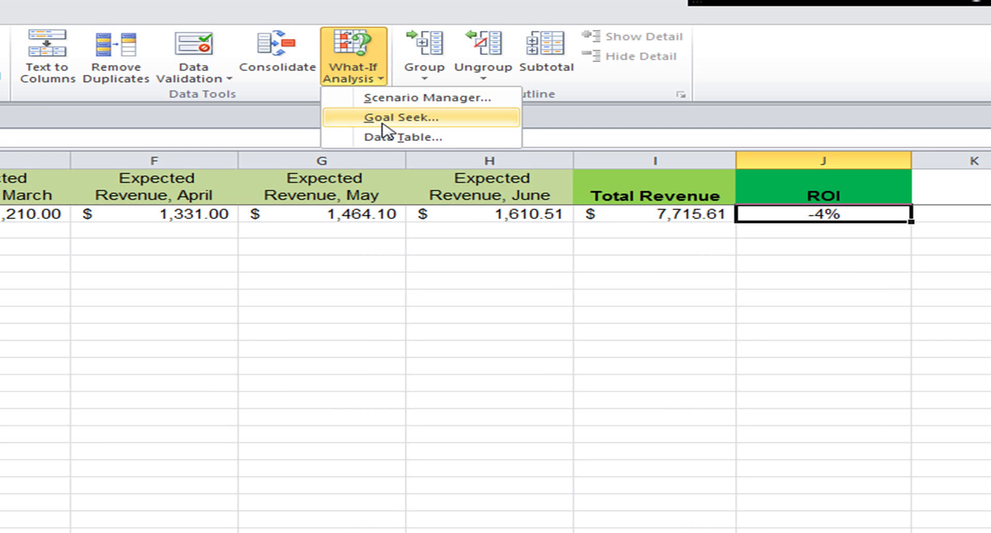
pyautogui.click(392, 123)
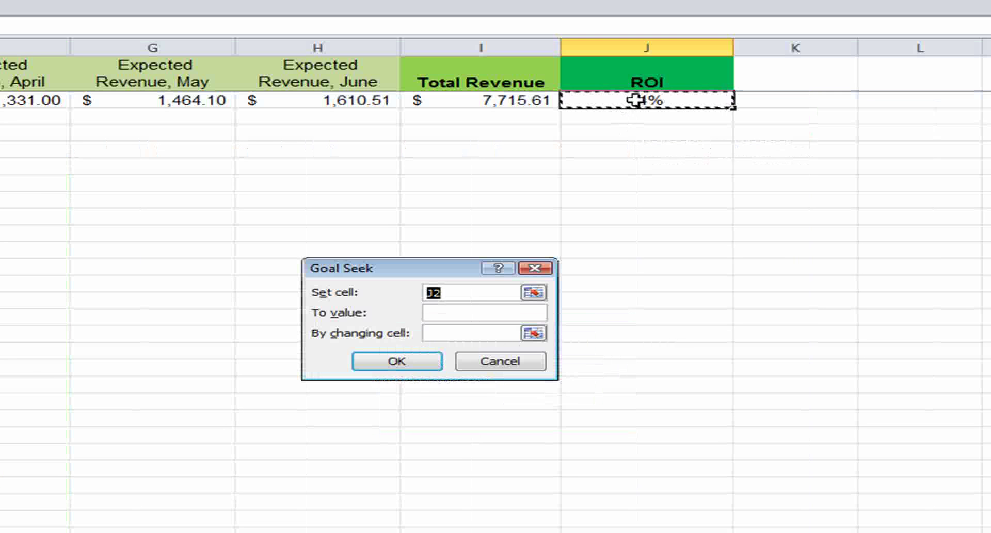
# Set Goal Seek to drive J2 to 0 by changing the monthly increase in B2.
pyautogui.click(634, 99)
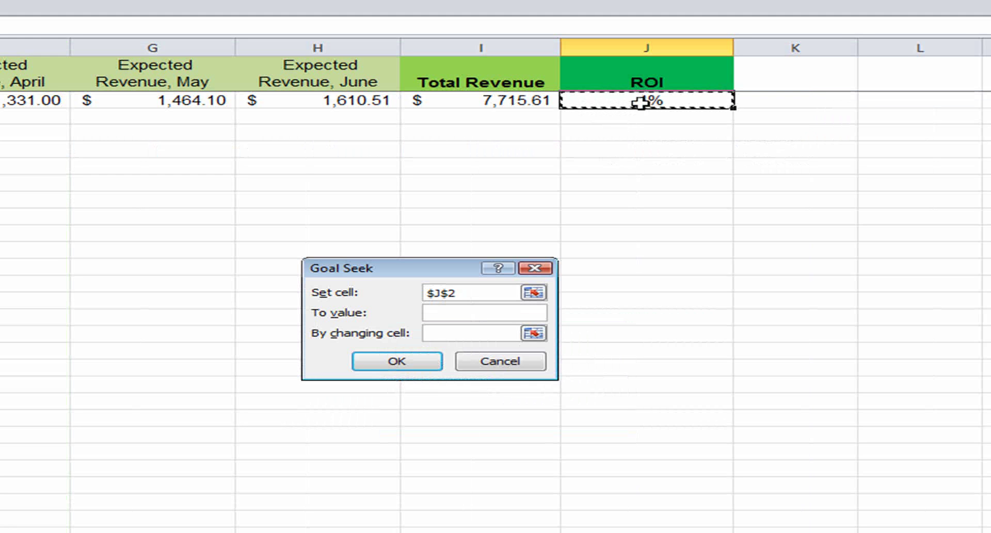
pyautogui.click(470, 314)
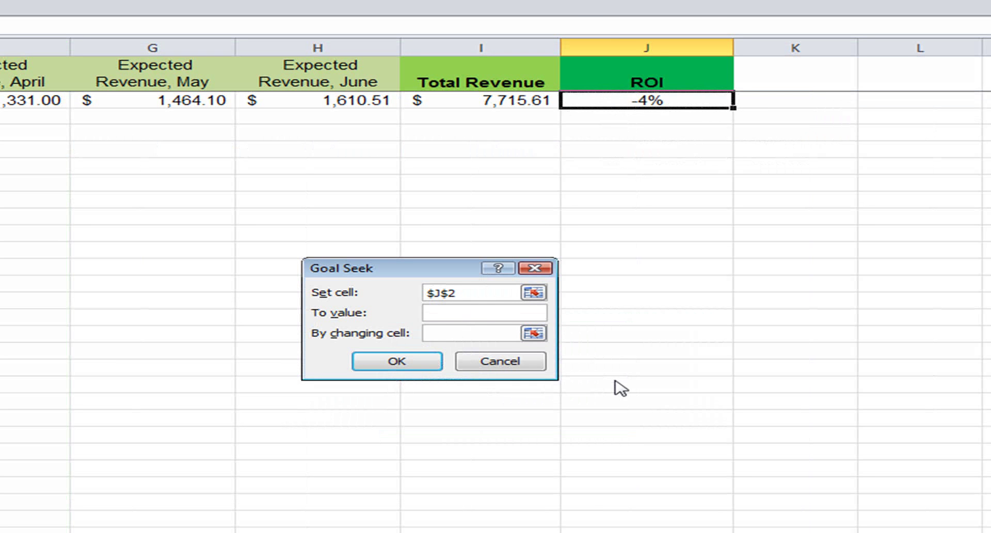
pyautogui.write('0')
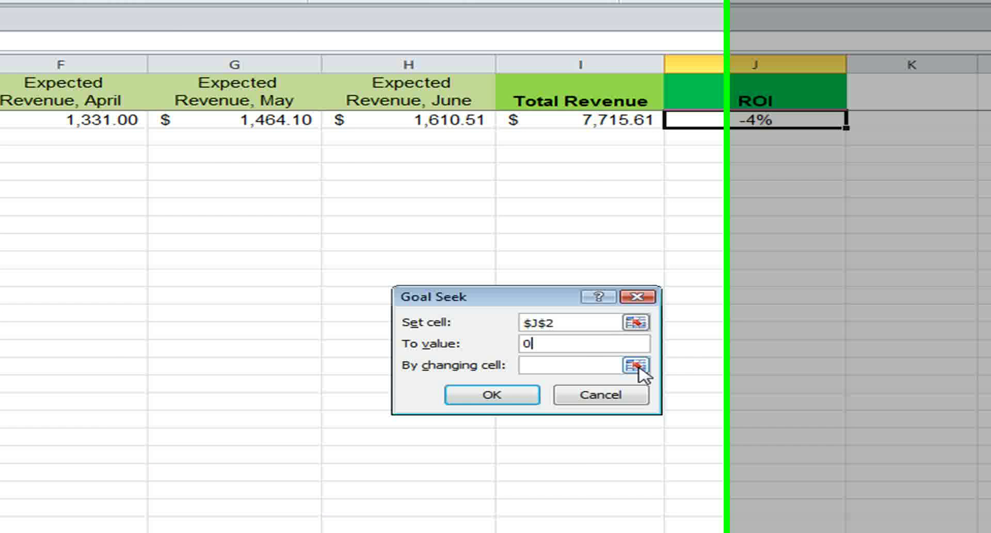
pyautogui.click(635, 366)
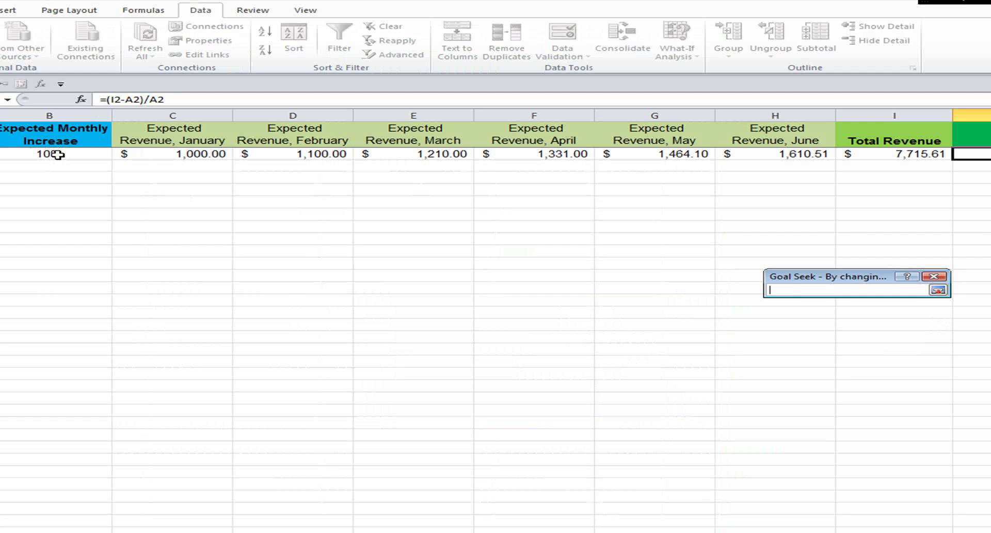
pyautogui.click(58, 154)
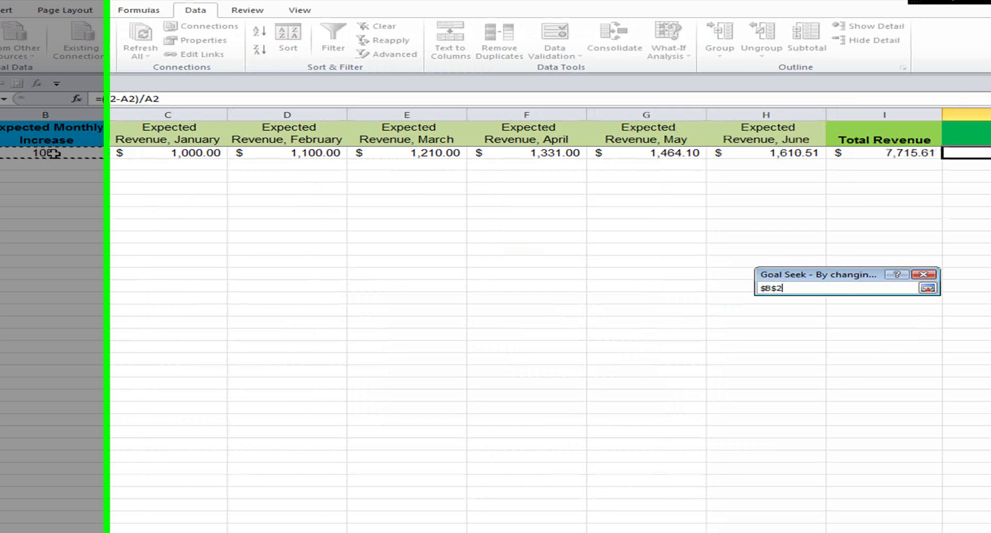
pyautogui.press('Return')
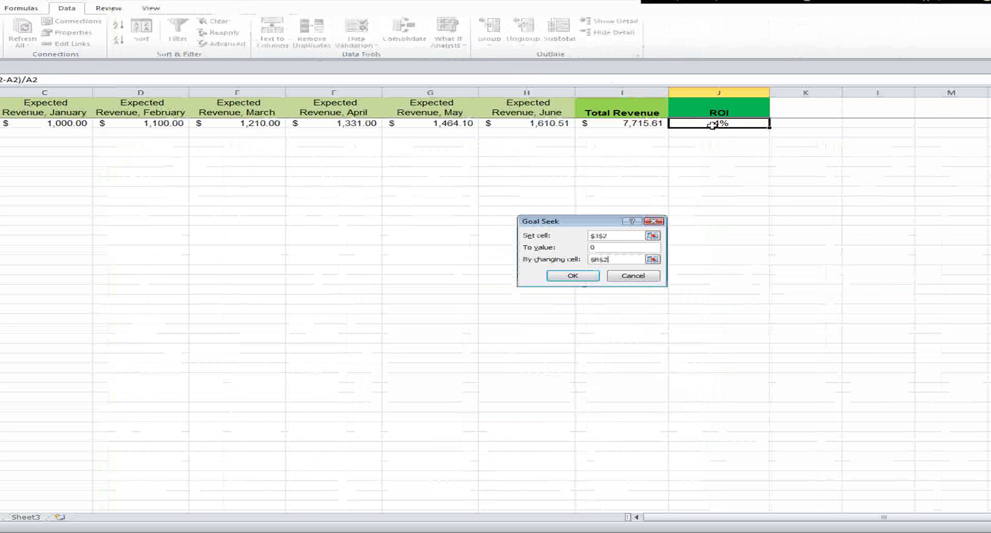
# Run Goal Seek, accept the 0% ROI result and select B2.
pyautogui.click(570, 276)
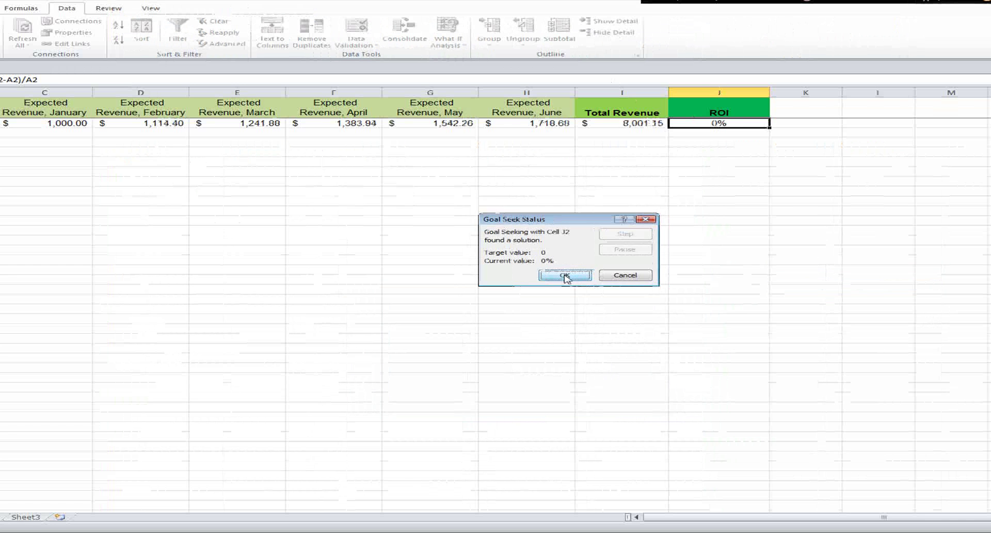
pyautogui.click(544, 275)
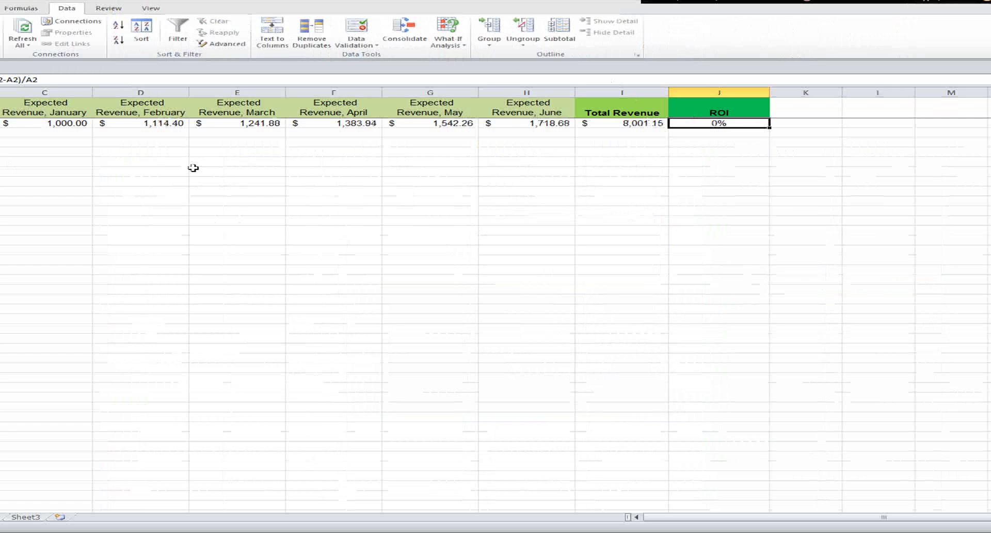
pyautogui.click(0, 122)
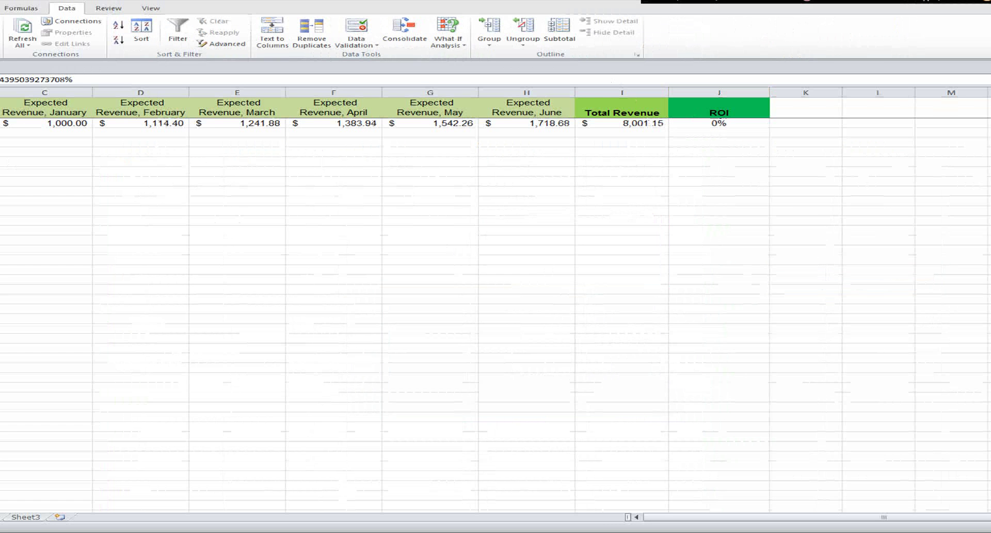
# Increase B2's decimals to show the monthly increase as 11.43950% and check its full value.
pyautogui.click(0, 8)
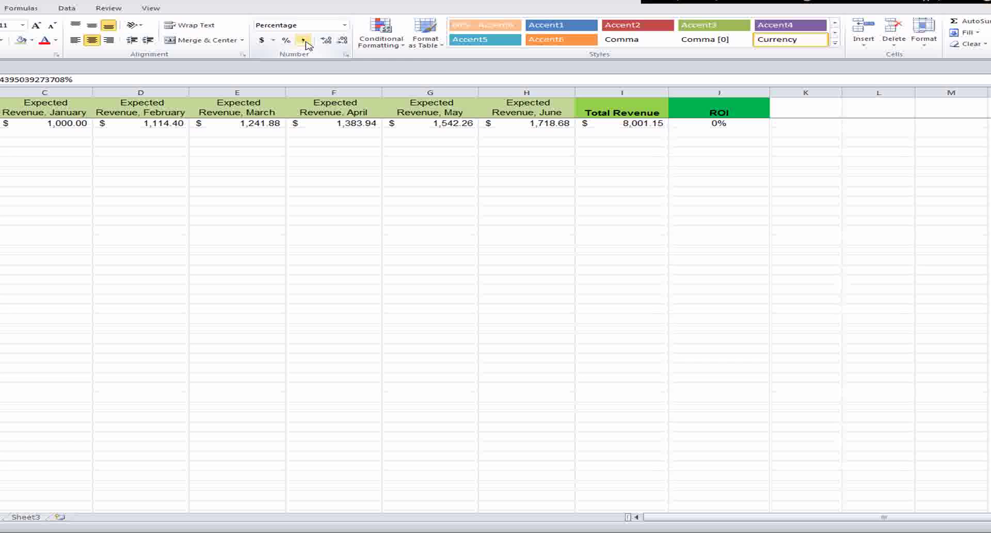
pyautogui.click(286, 40)
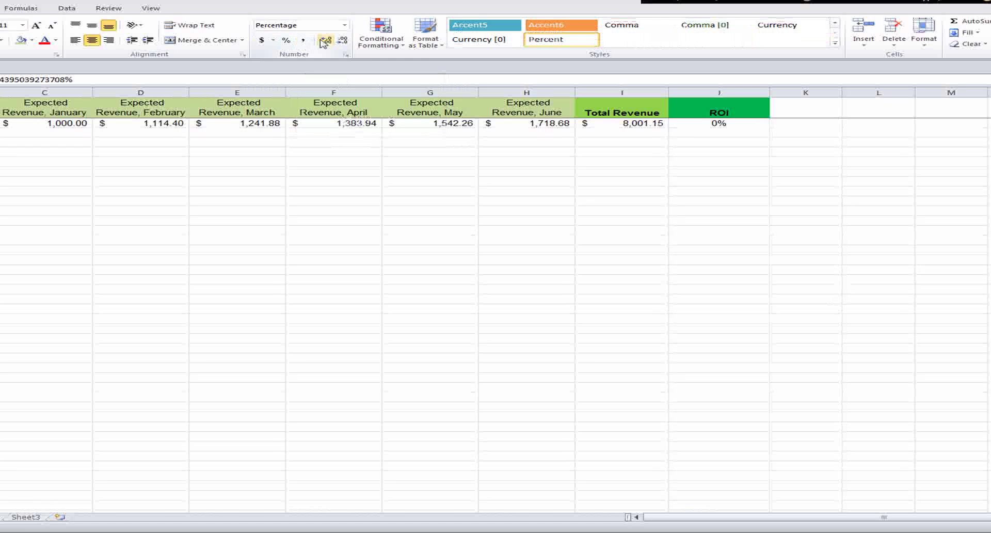
pyautogui.click(324, 41)
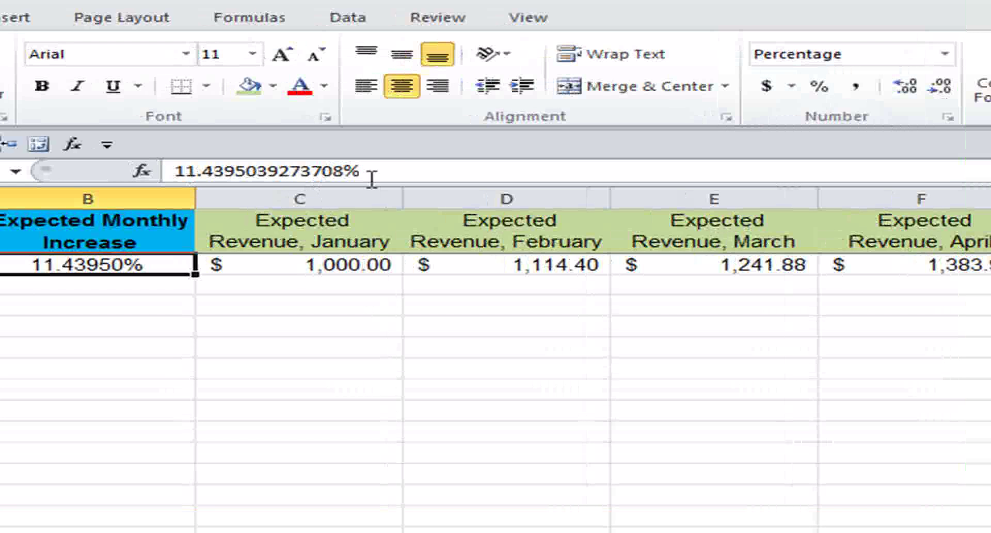
pyautogui.click(400, 165)
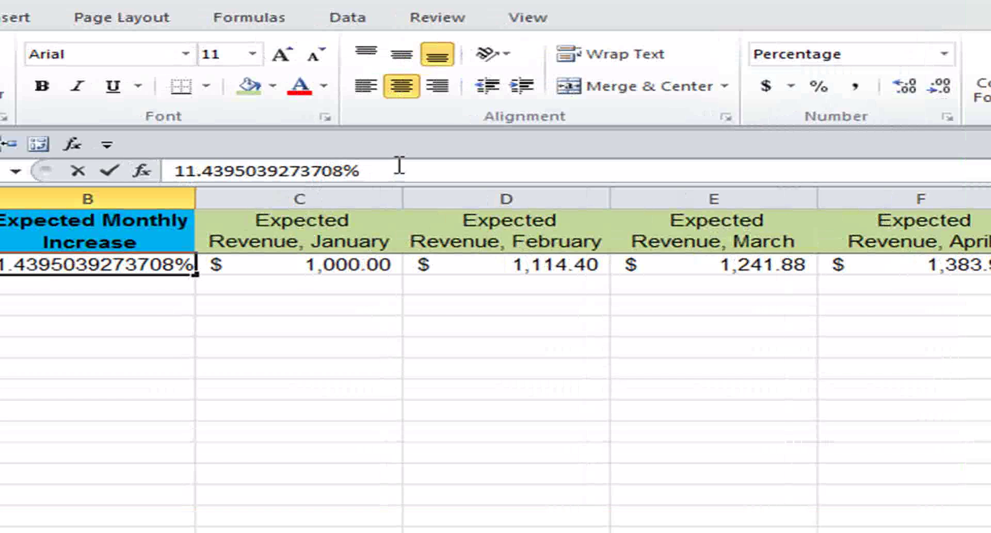
pyautogui.click(139, 236)
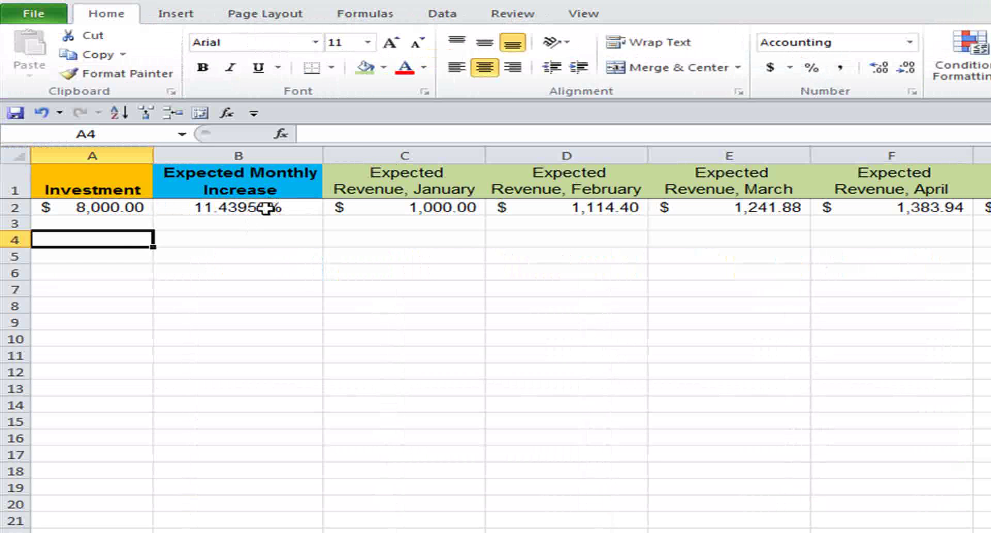
pyautogui.click(266, 208)
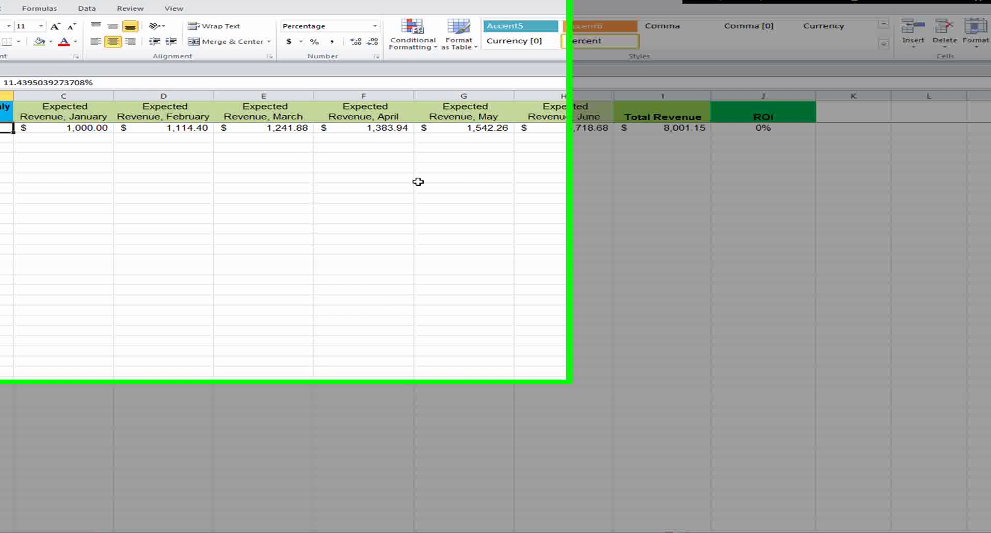
# Remove the extra decimal places from the monthly increase in B2.
pyautogui.click(418, 181)
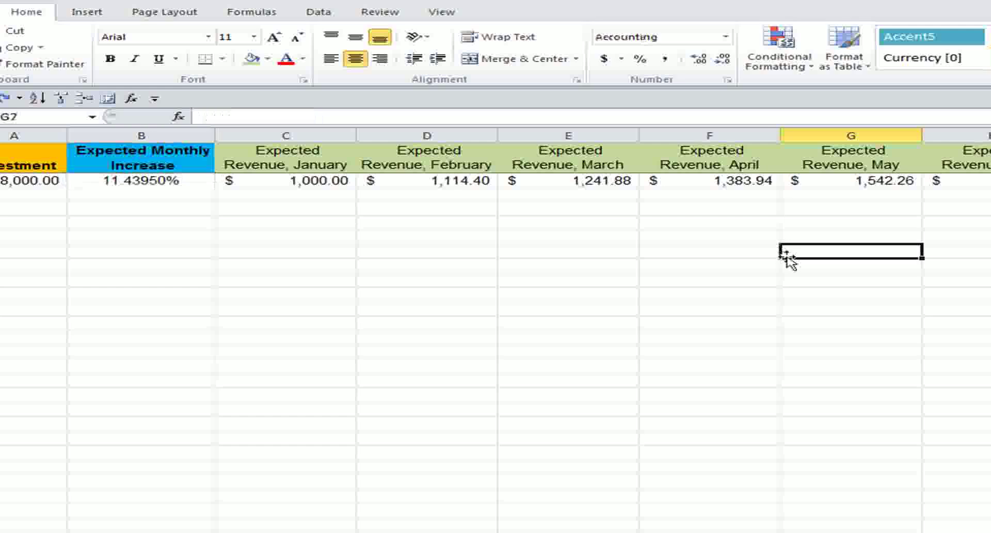
pyautogui.hotkey('ctrl', 'z')
pyautogui.hotkey('ctrl', 'y')
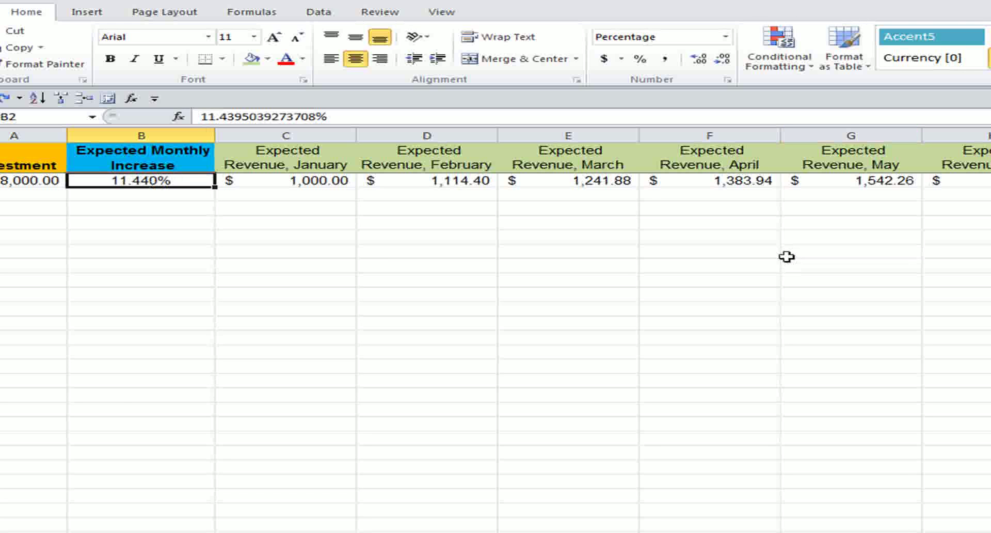
pyautogui.hotkey('alt', 'h')
pyautogui.press('9')
pyautogui.hotkey('alt', 'h')
pyautogui.press('9')
pyautogui.hotkey('alt', 'h')
pyautogui.press('9')
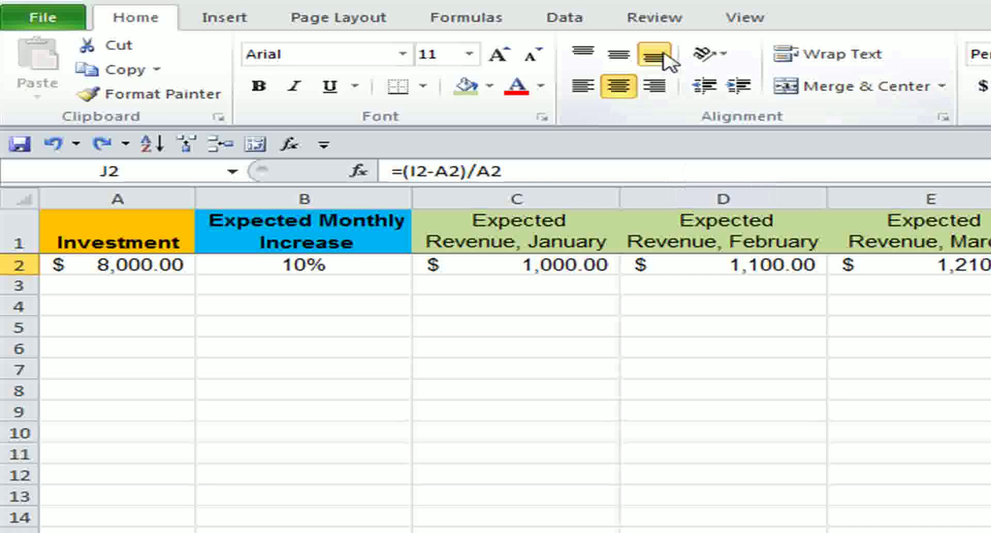
# Open Goal Seek again from Data > What-If Analysis.
pyautogui.click(361, 14)
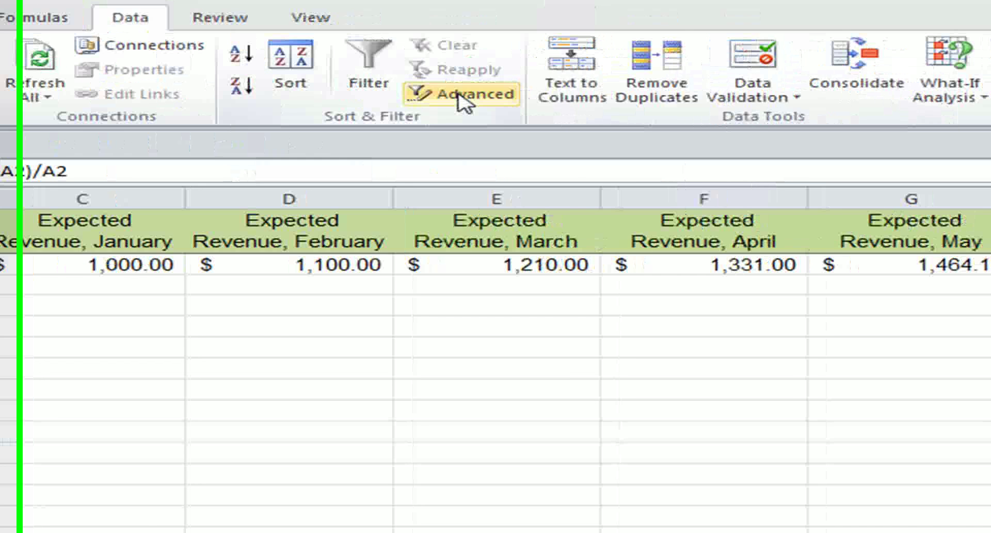
pyautogui.click(743, 101)
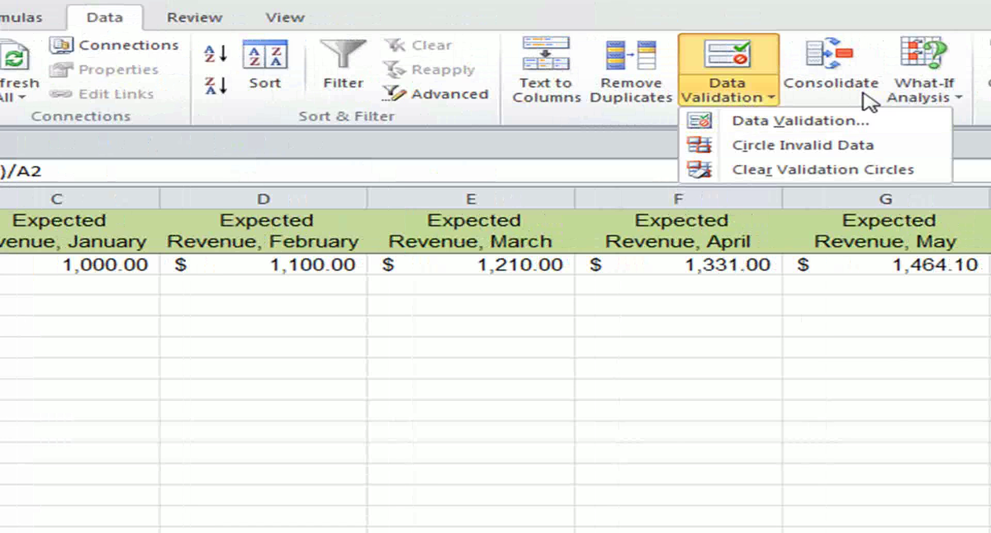
pyautogui.click(922, 96)
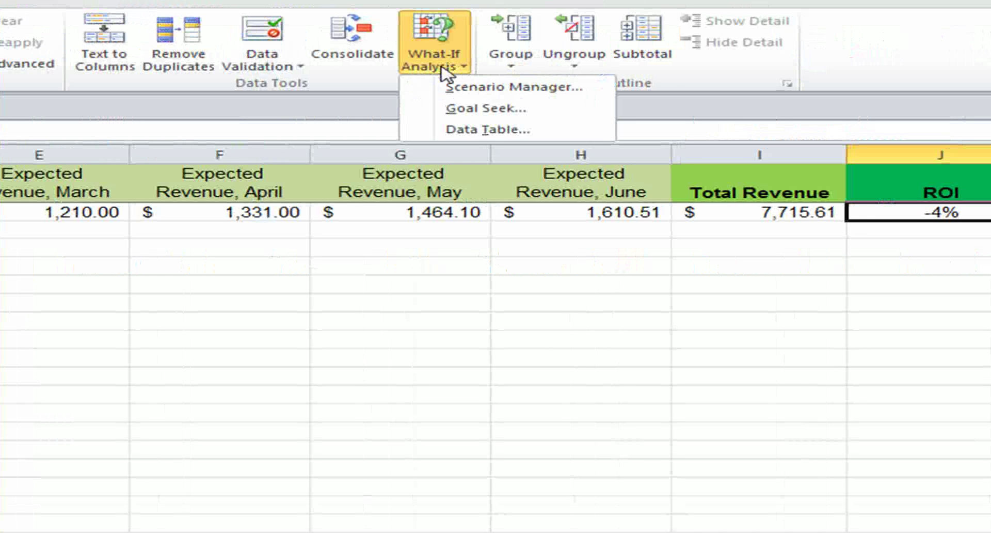
pyautogui.click(466, 109)
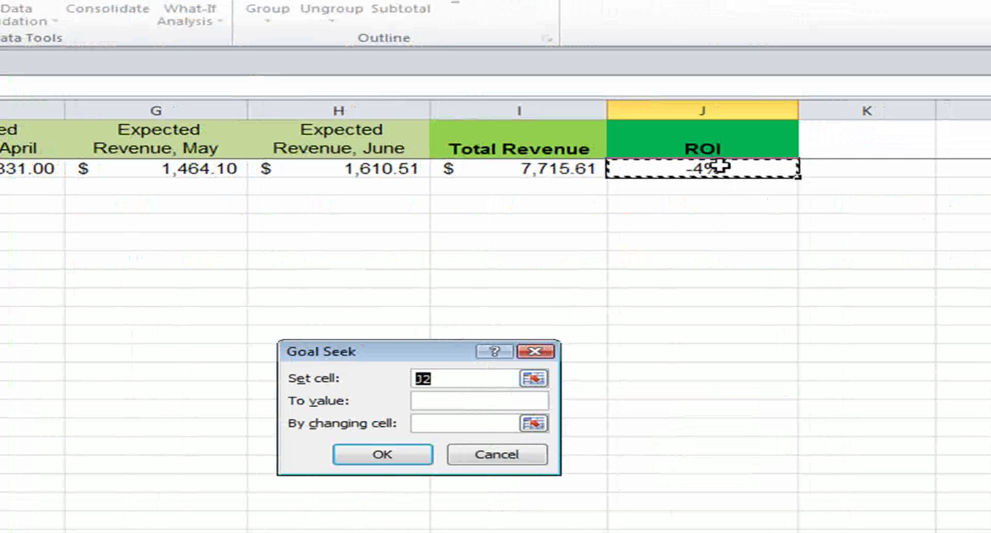
# Set the Goal Seek target cell to J2 with a value of 0.
pyautogui.click(720, 165)
pyautogui.click(464, 400)
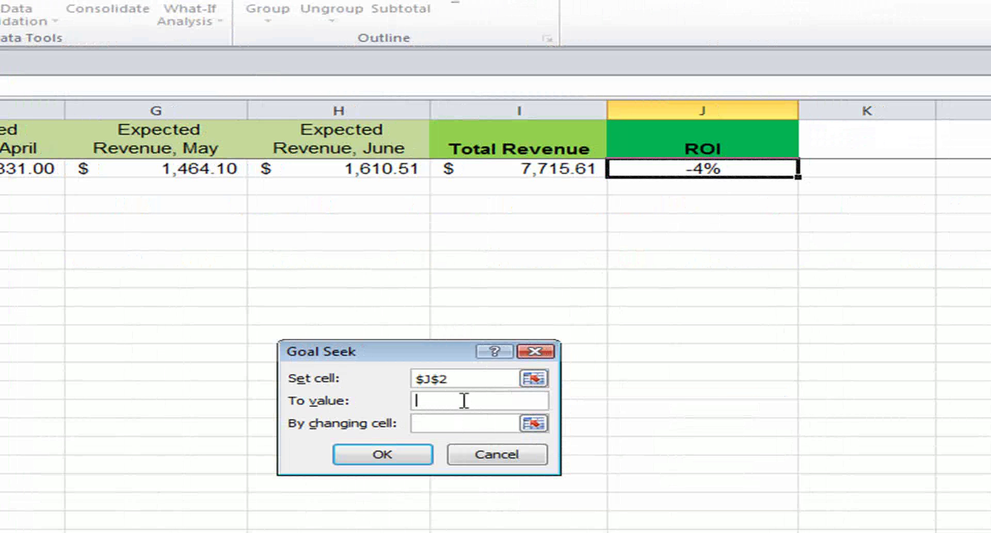
pyautogui.write('0')
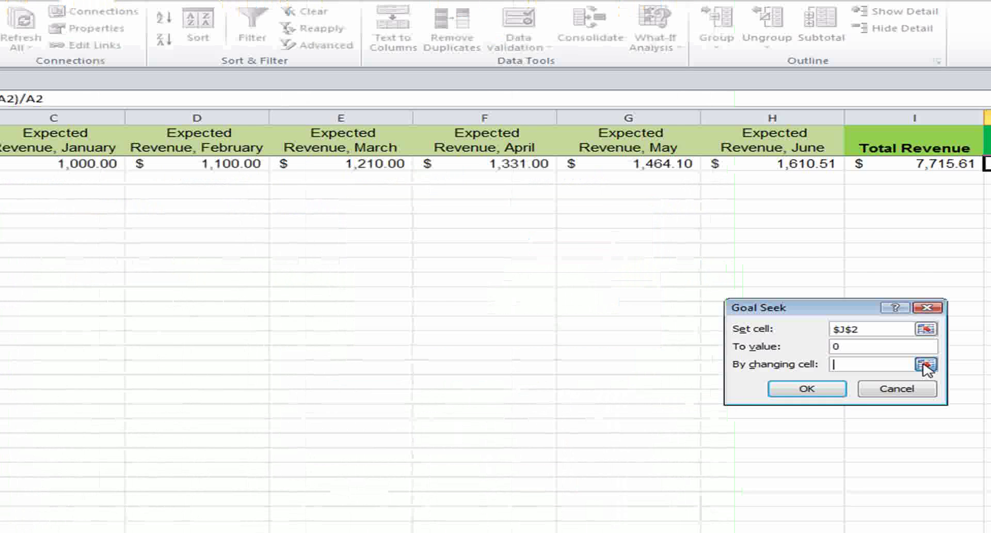
# Solve by changing January revenue C2, accepting the 1,036.86 result that gives 0% ROI.
pyautogui.click(629, 292)
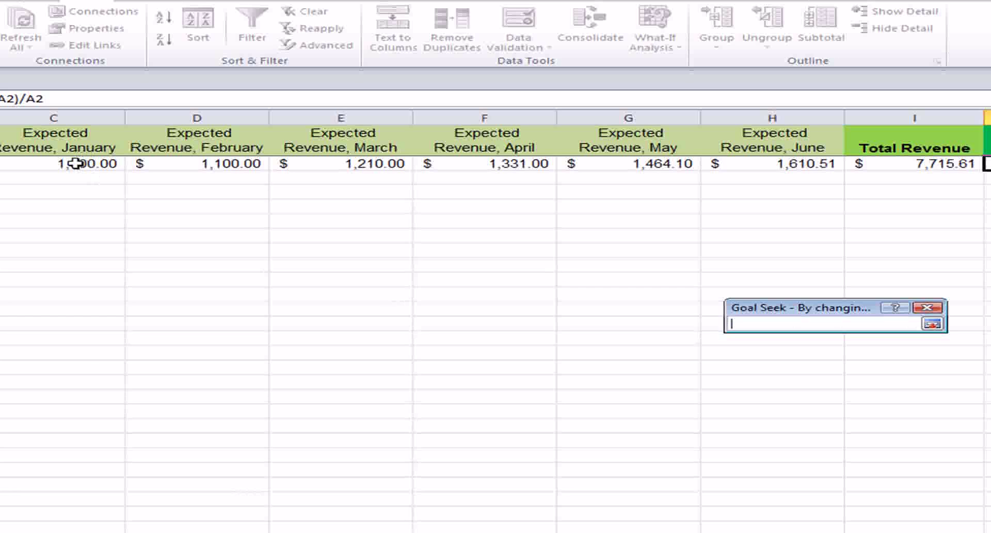
pyautogui.click(77, 163)
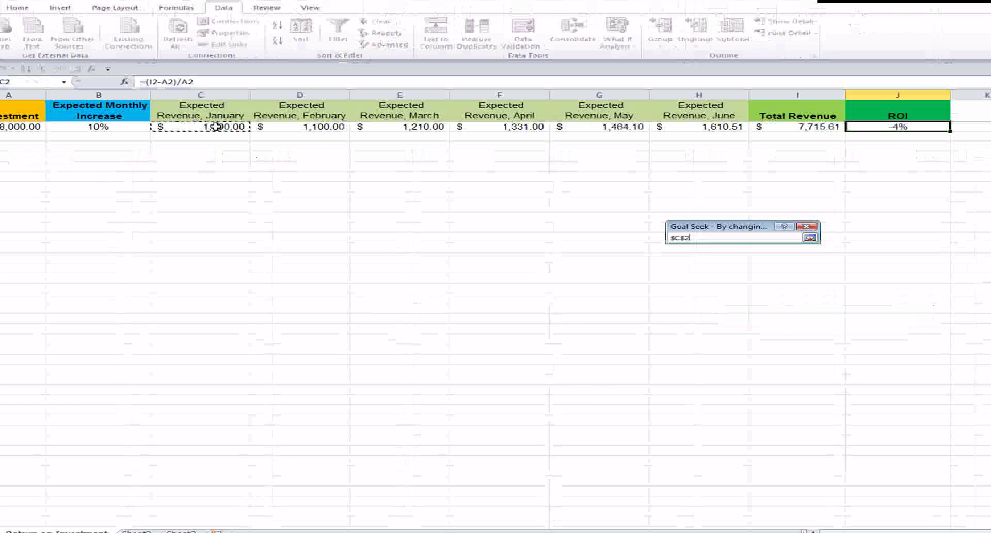
pyautogui.press('Return')
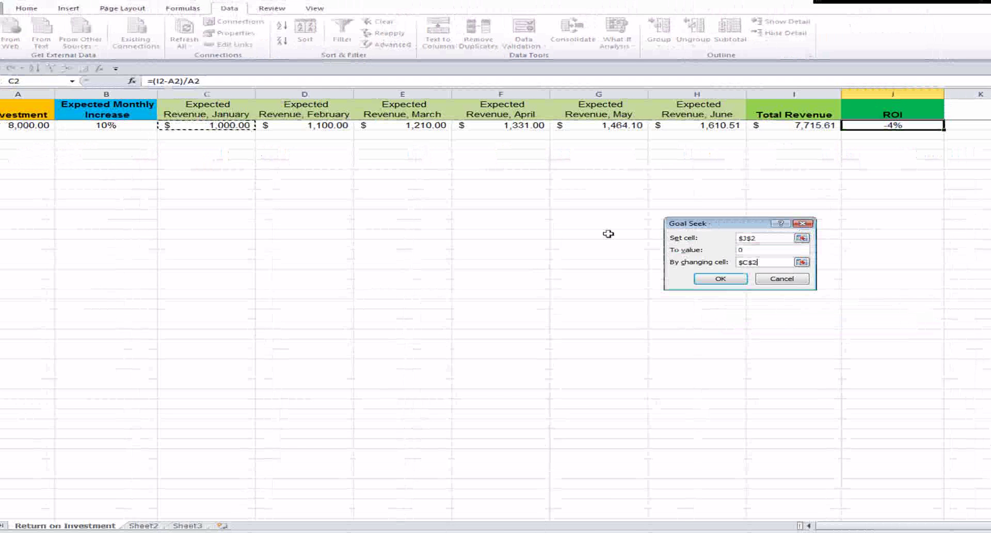
pyautogui.click(715, 278)
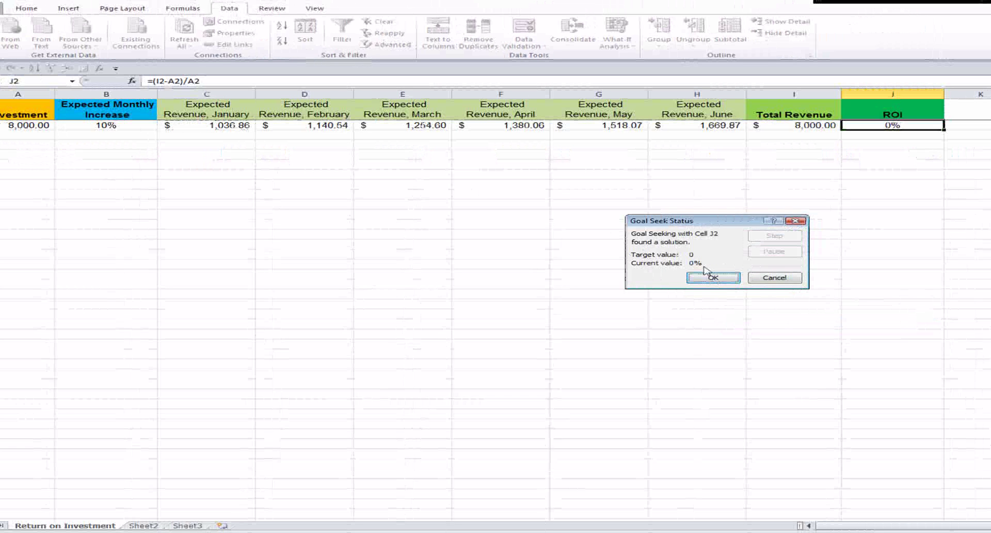
pyautogui.click(714, 278)
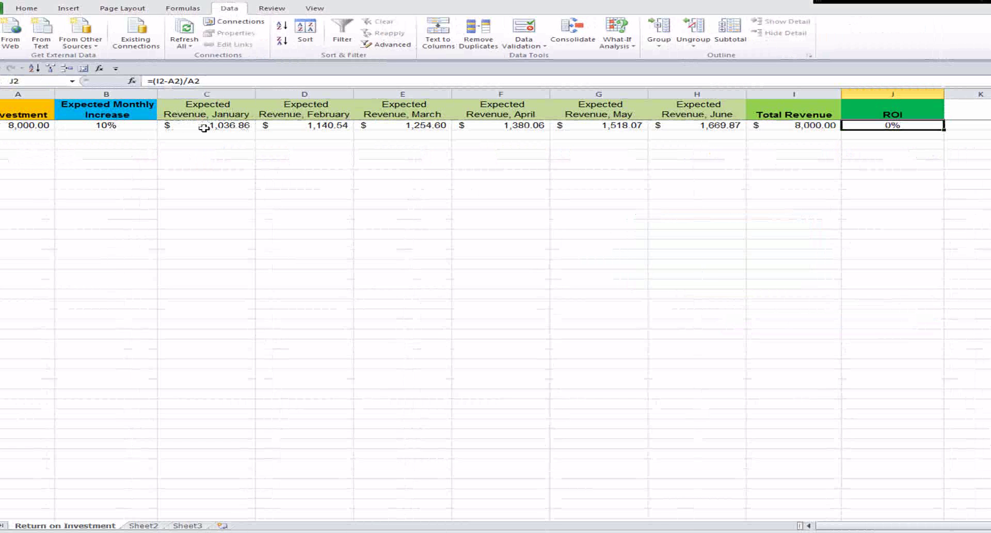